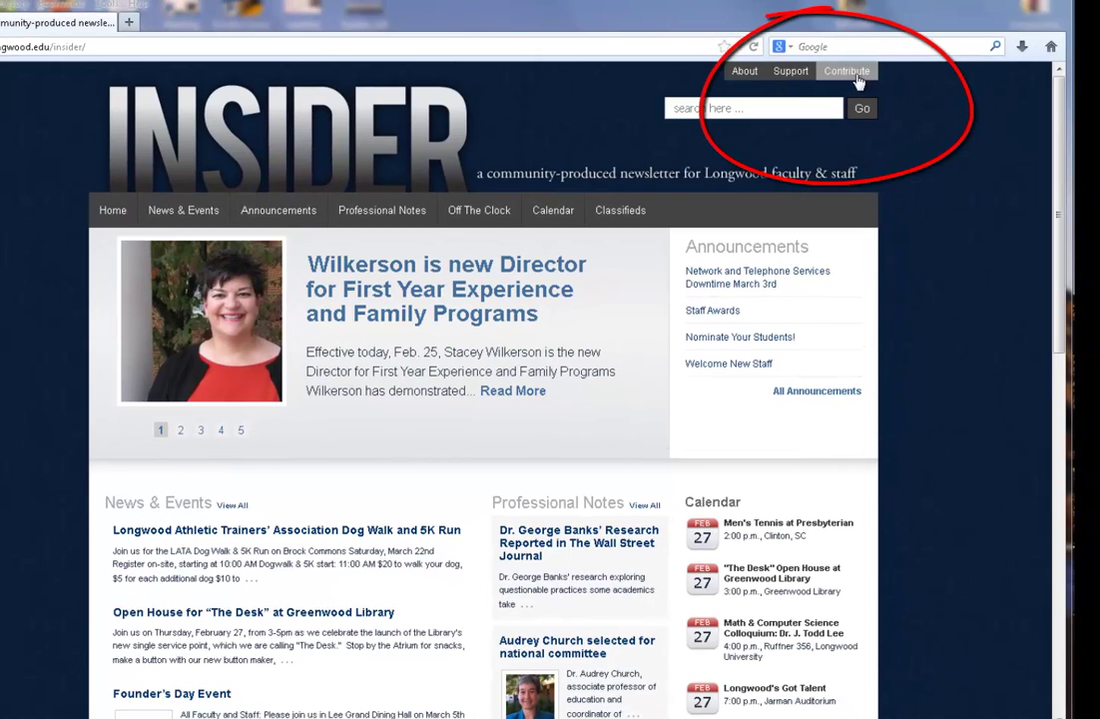
Step: Open the Contribute to Insider login form from the Insider home page
{"action": "left_click", "coordinate": [856, 79]}
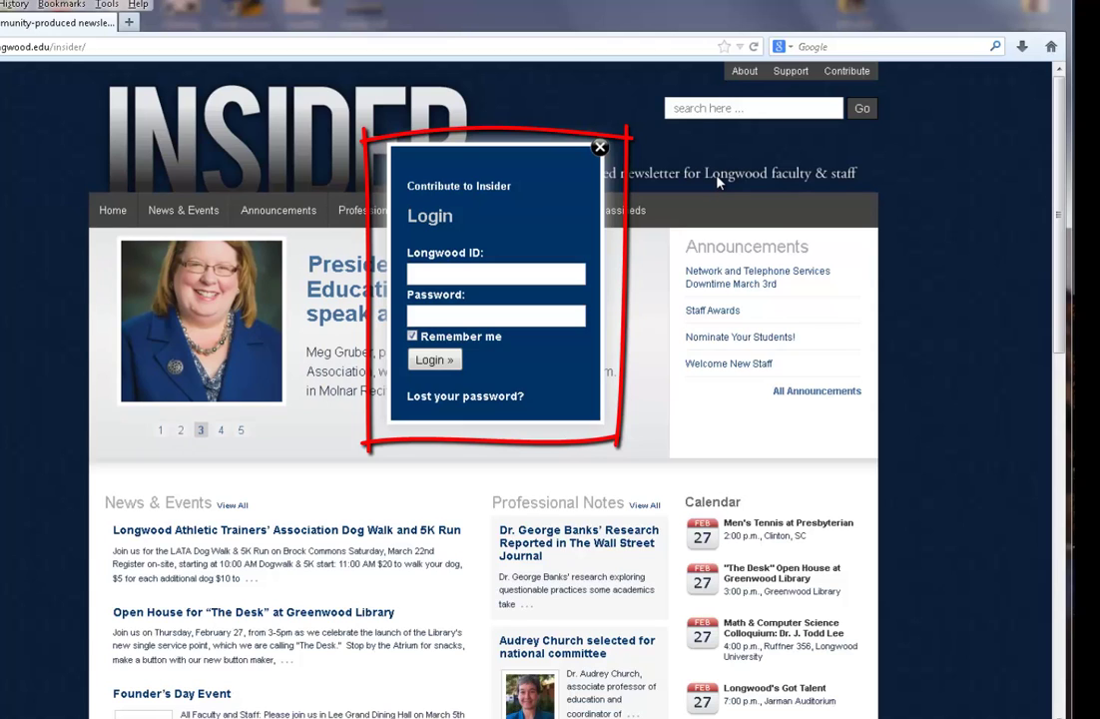
{"action": "left_click", "coordinate": [491, 276]}
{"action": "left_click", "coordinate": [459, 360]}
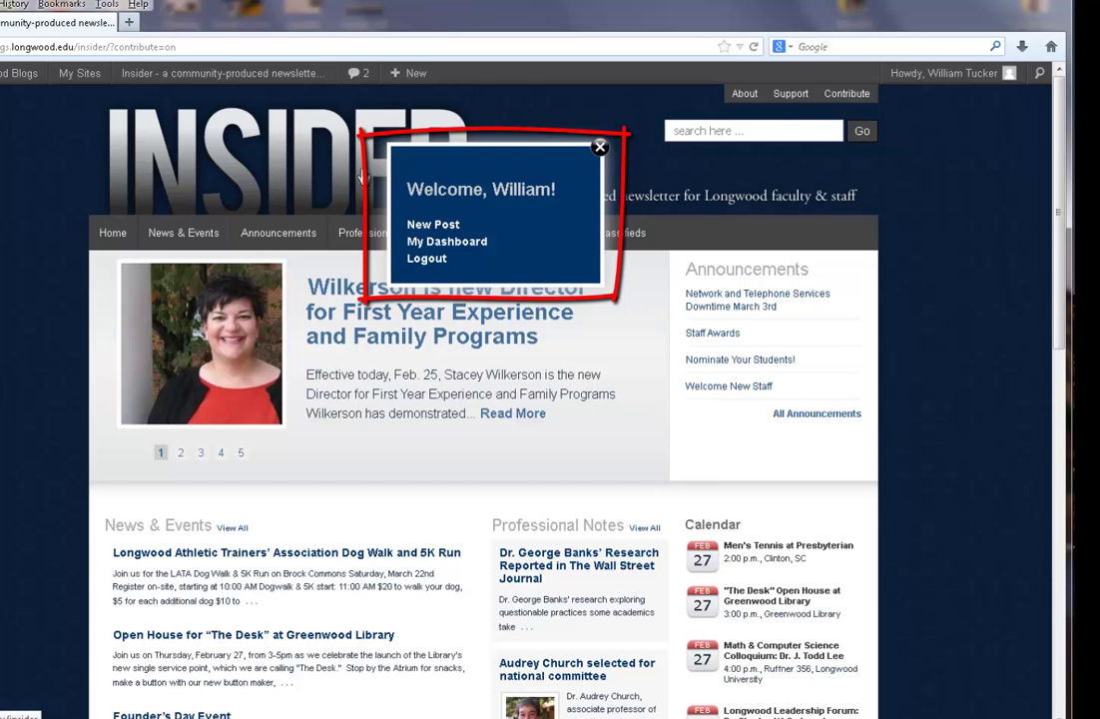
Step: Start a new post titled 'Interesting and relevant title that tells people what we are trying to advertise'
{"action": "left_click", "coordinate": [434, 226]}
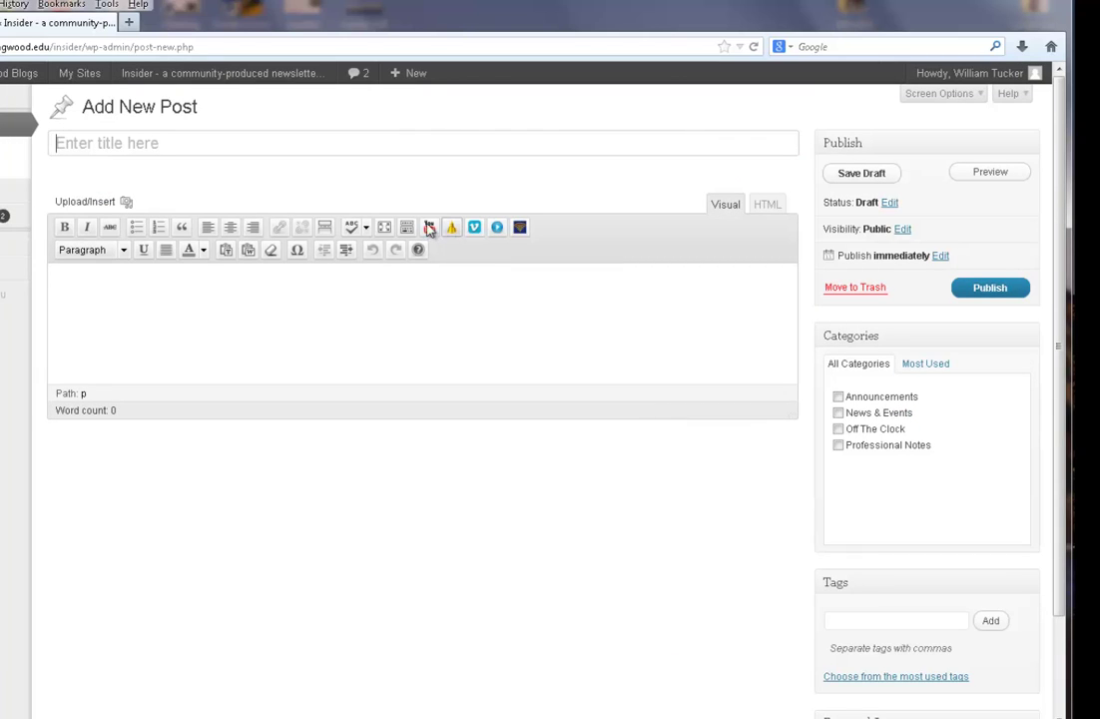
{"action": "left_click", "coordinate": [145, 143]}
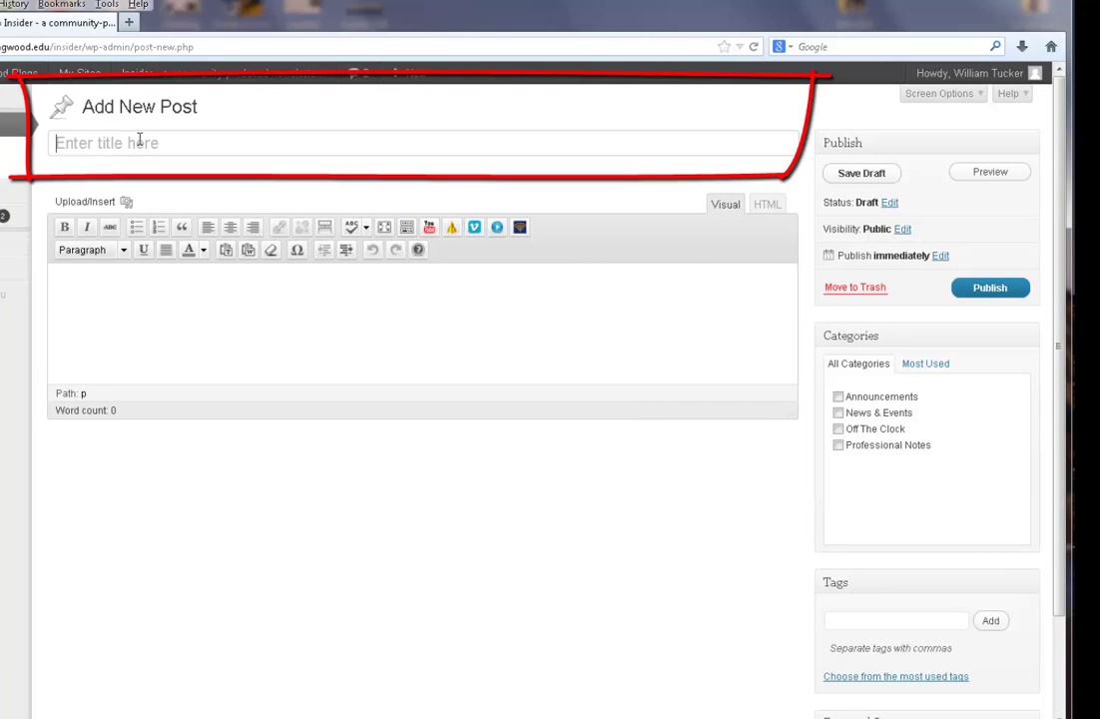
{"action": "type", "text": "Interesting and relevant title that tells people what we are trying to advertise"}
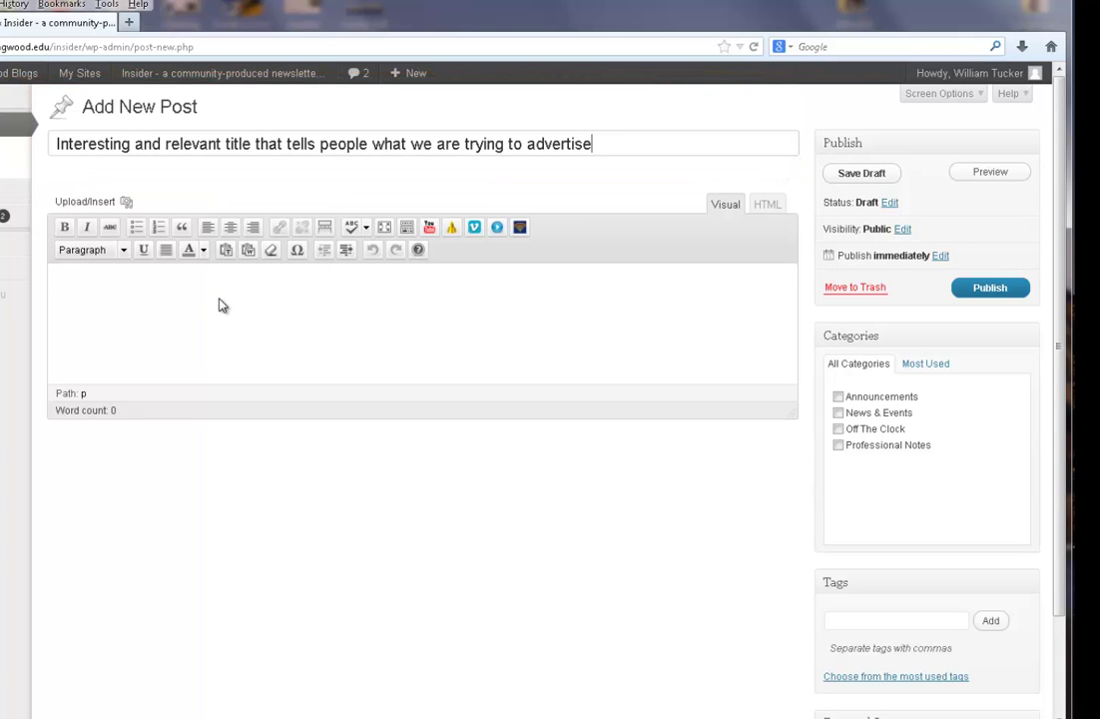
Step: Write 'Information about our posting' in the body, with a bold 'Contact info' line below
{"action": "left_click", "coordinate": [186, 286]}
{"action": "type", "text": "Information about our posting"}
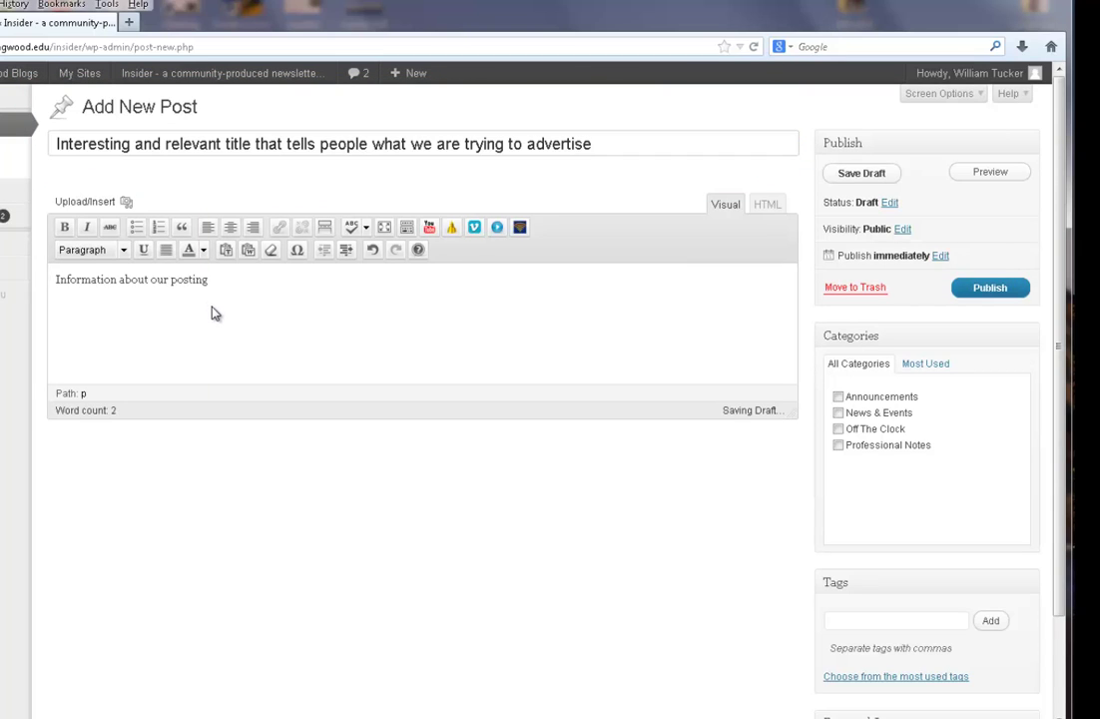
{"action": "key", "text": "Return"}
{"action": "type", "text": "Contact info"}
{"action": "key", "text": "shift+Home"}
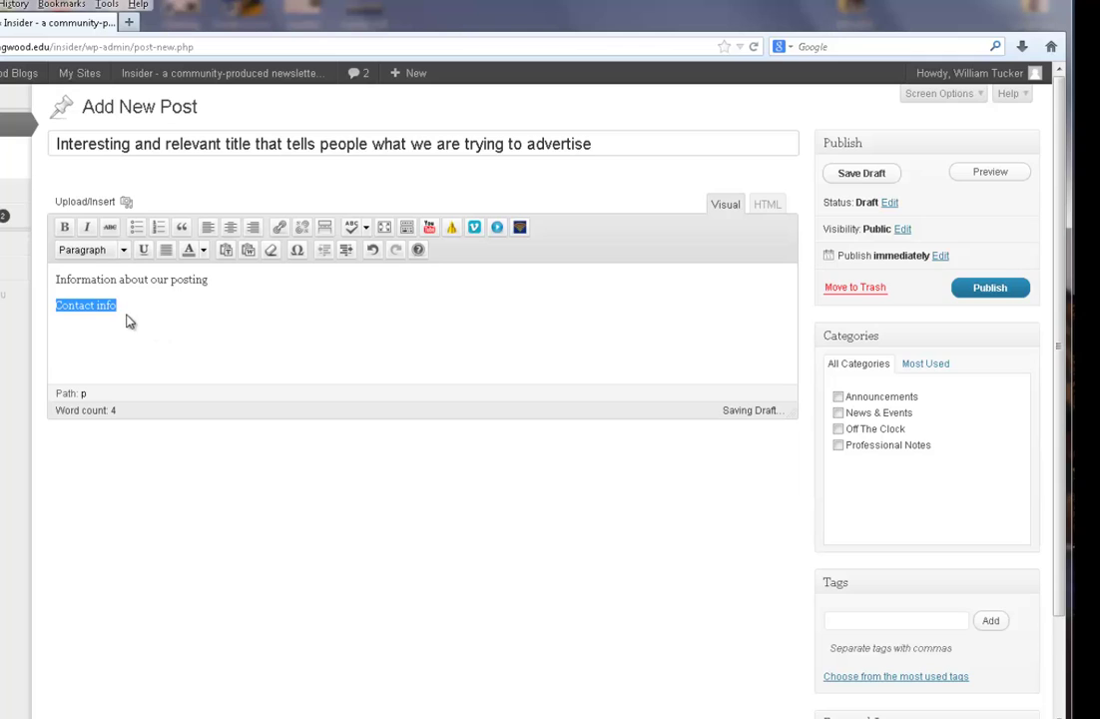
{"action": "left_click", "coordinate": [138, 306]}
{"action": "left_click_drag", "start_coordinate": [138, 307], "coordinate": [30, 307]}
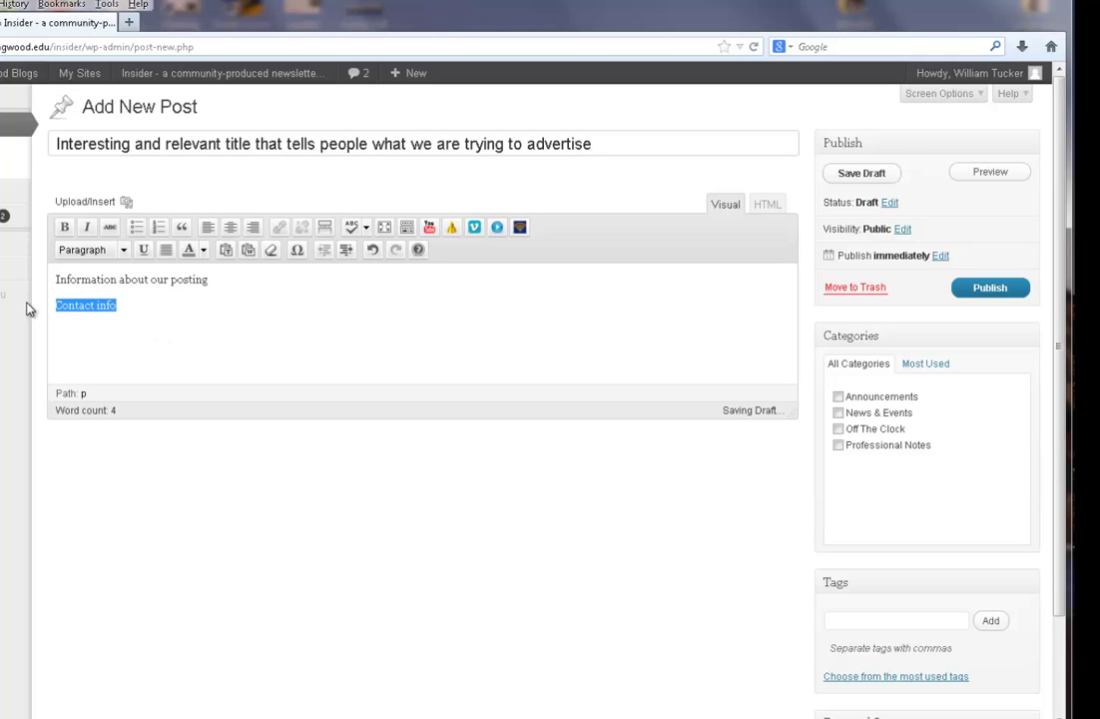
{"action": "left_click", "coordinate": [64, 228]}
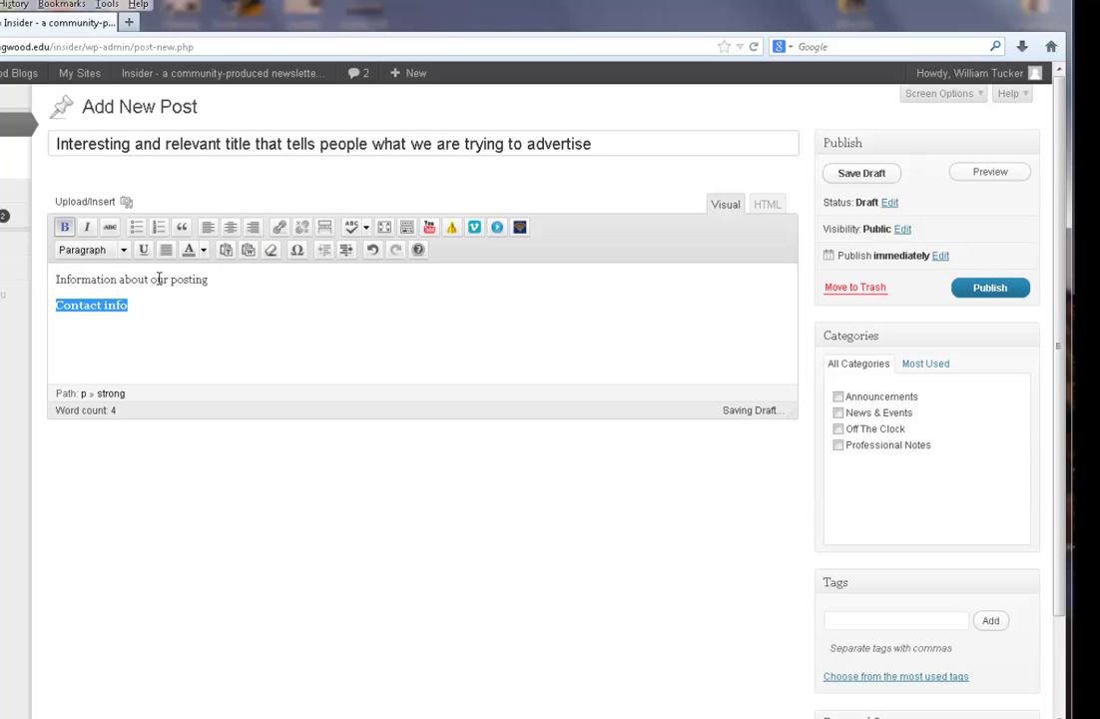
{"action": "left_click", "coordinate": [140, 304]}
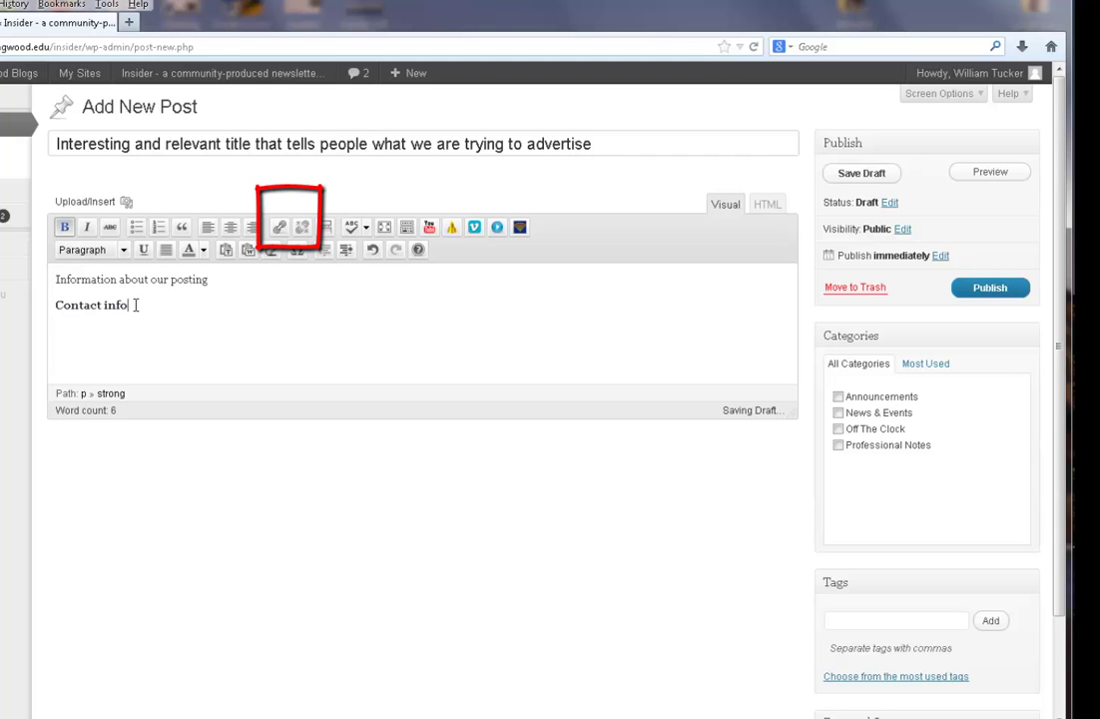
{"action": "left_click_drag", "start_coordinate": [129, 305], "coordinate": [55, 307]}
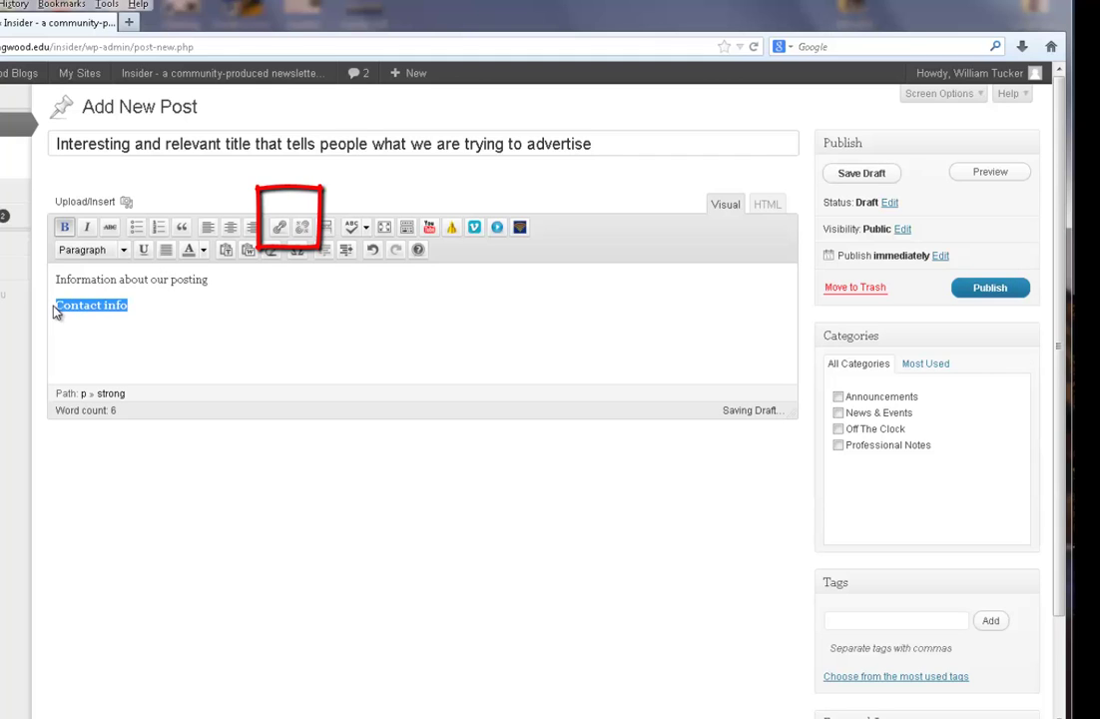
{"action": "left_click", "coordinate": [281, 227]}
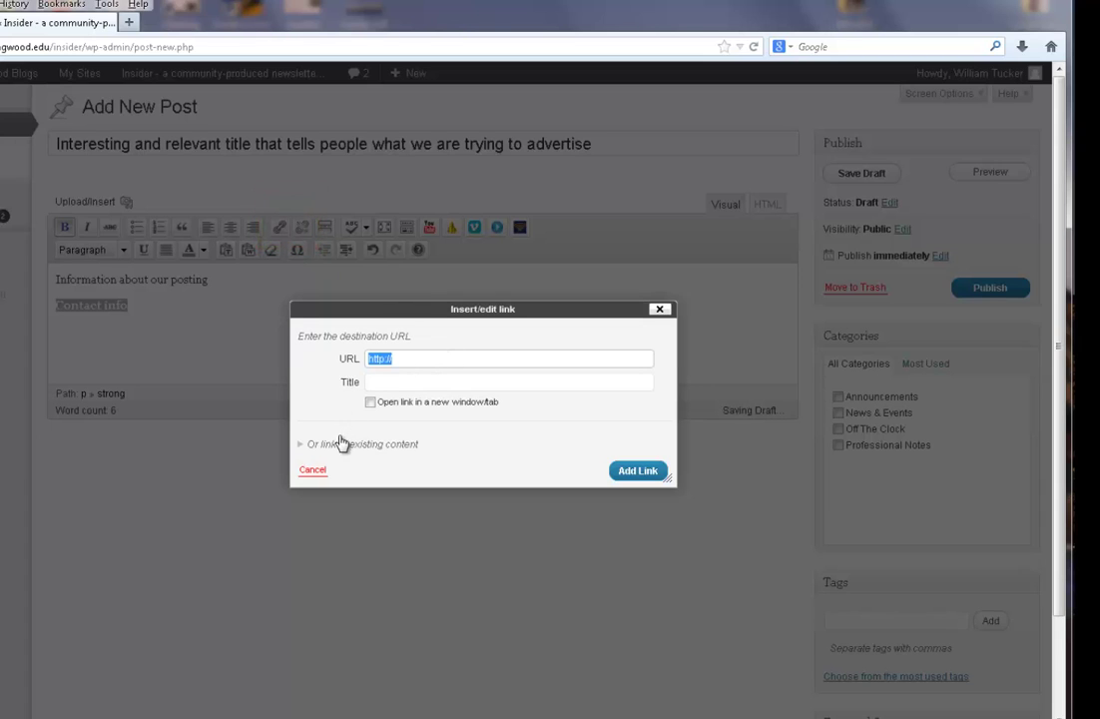
{"action": "left_click", "coordinate": [321, 471]}
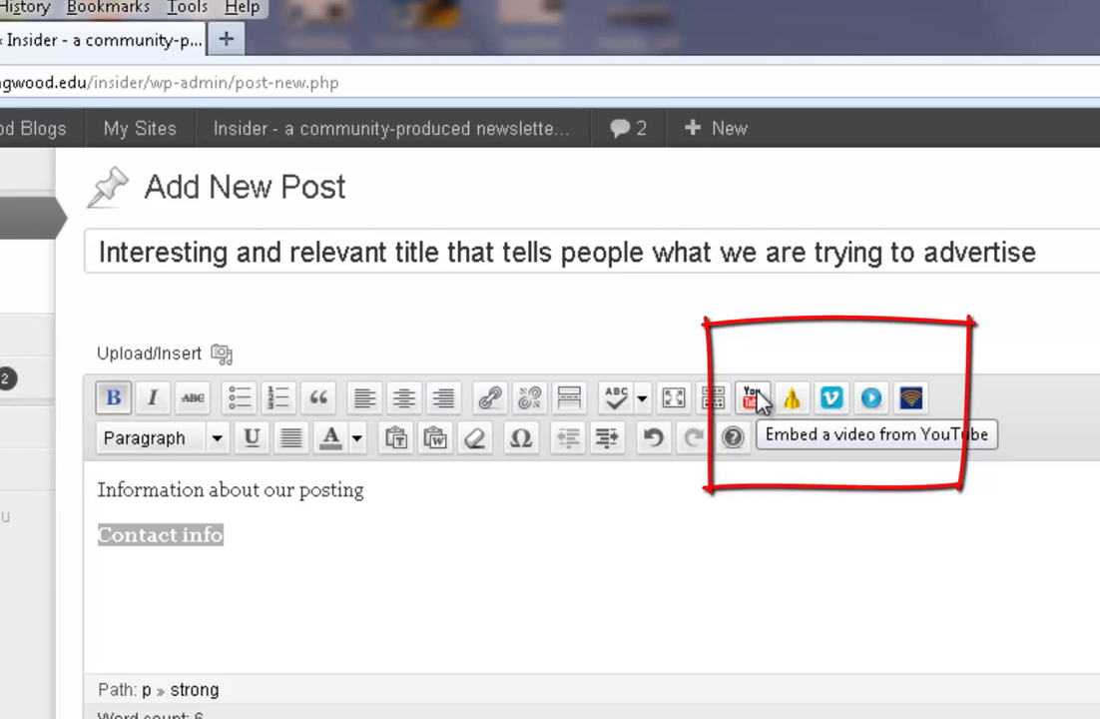
{"action": "left_click", "coordinate": [280, 576]}
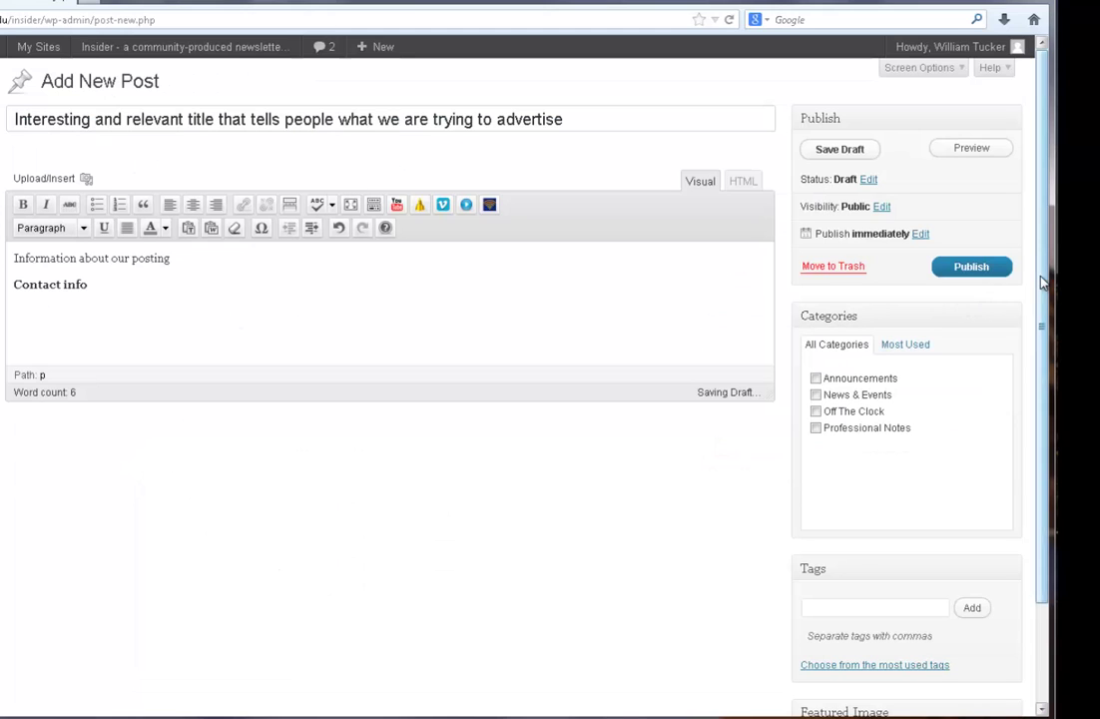
Step: Upload the leaf photo shutterstock_158989025 through the featured image uploader
{"action": "left_click_drag", "start_coordinate": [1048, 306], "coordinate": [1047, 476]}
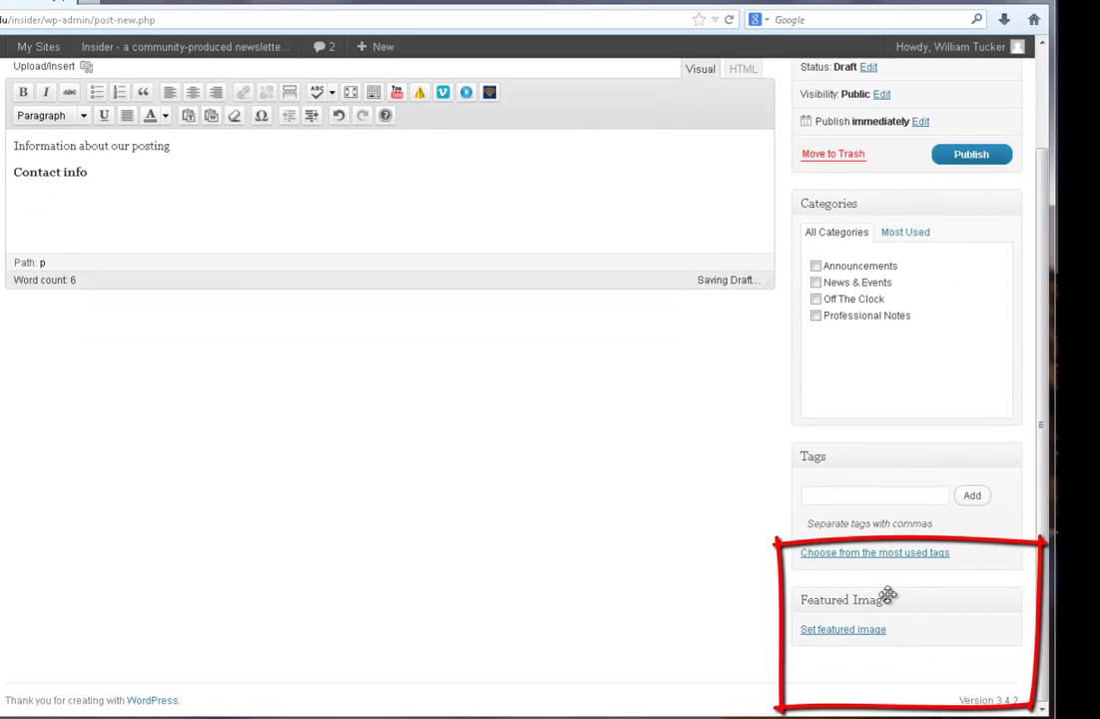
{"action": "left_click", "coordinate": [824, 633]}
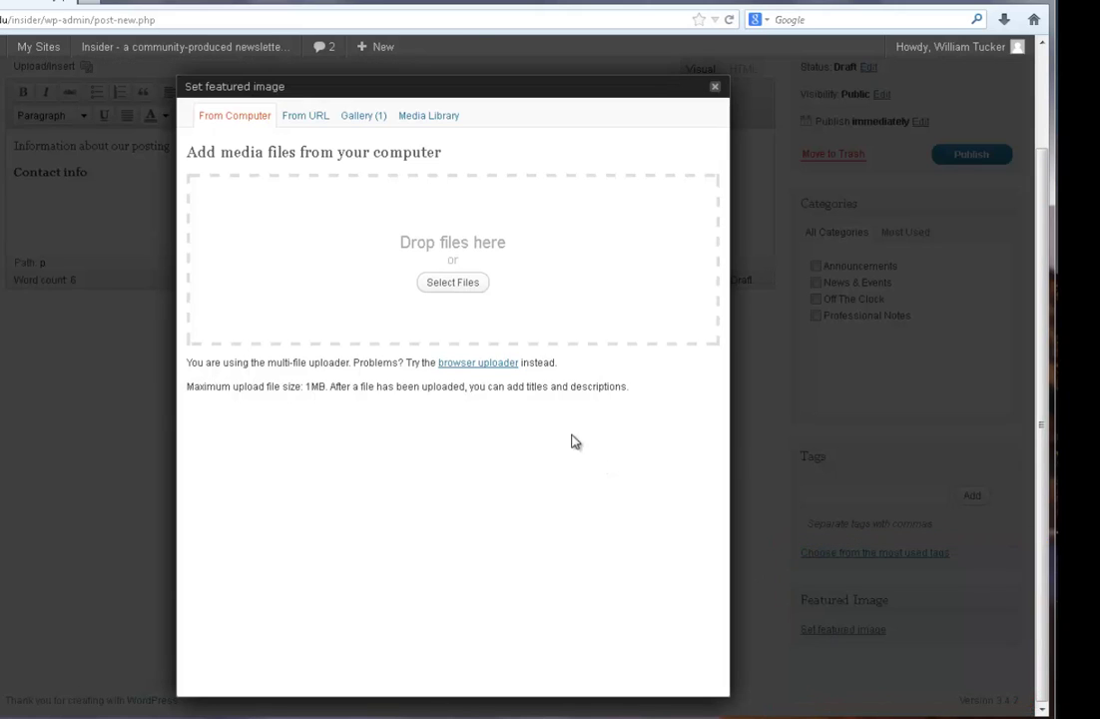
{"action": "left_click", "coordinate": [454, 283]}
{"action": "left_click", "coordinate": [619, 105]}
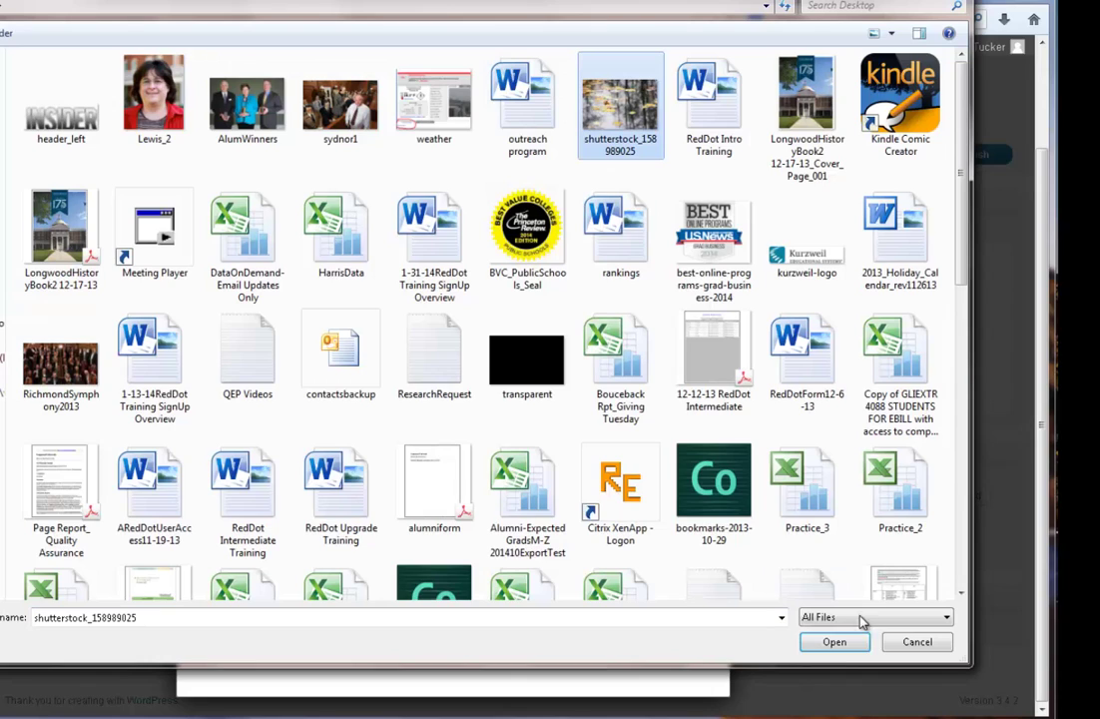
{"action": "left_click", "coordinate": [834, 642]}
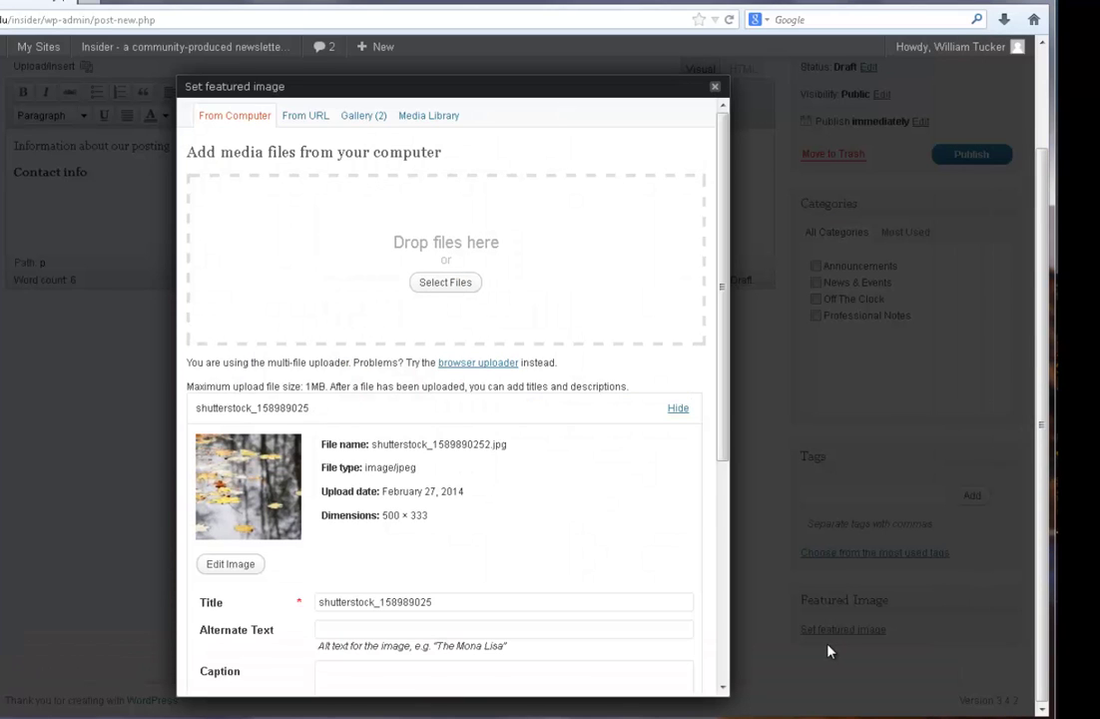
Step: Use the full-size shutterstock_158989025 leaf photo as the post's featured image
{"action": "left_click_drag", "start_coordinate": [449, 603], "coordinate": [241, 621]}
{"action": "scroll", "coordinate": [569, 459], "scroll_direction": "down", "scroll_amount": 5}
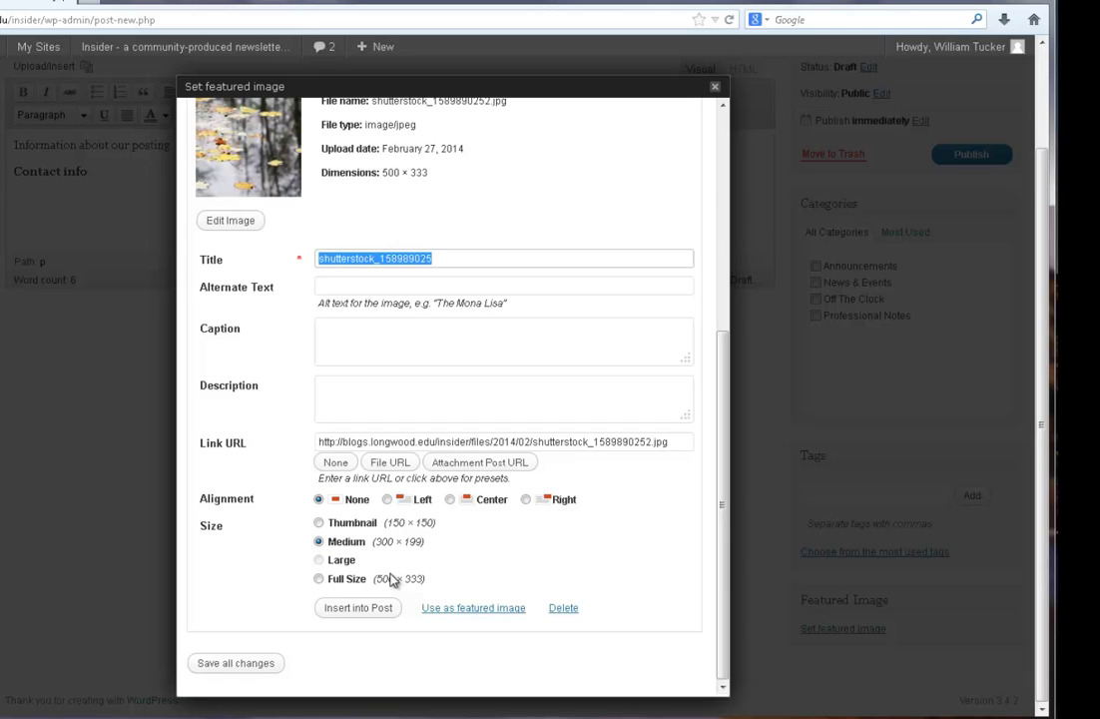
{"action": "left_click", "coordinate": [321, 581]}
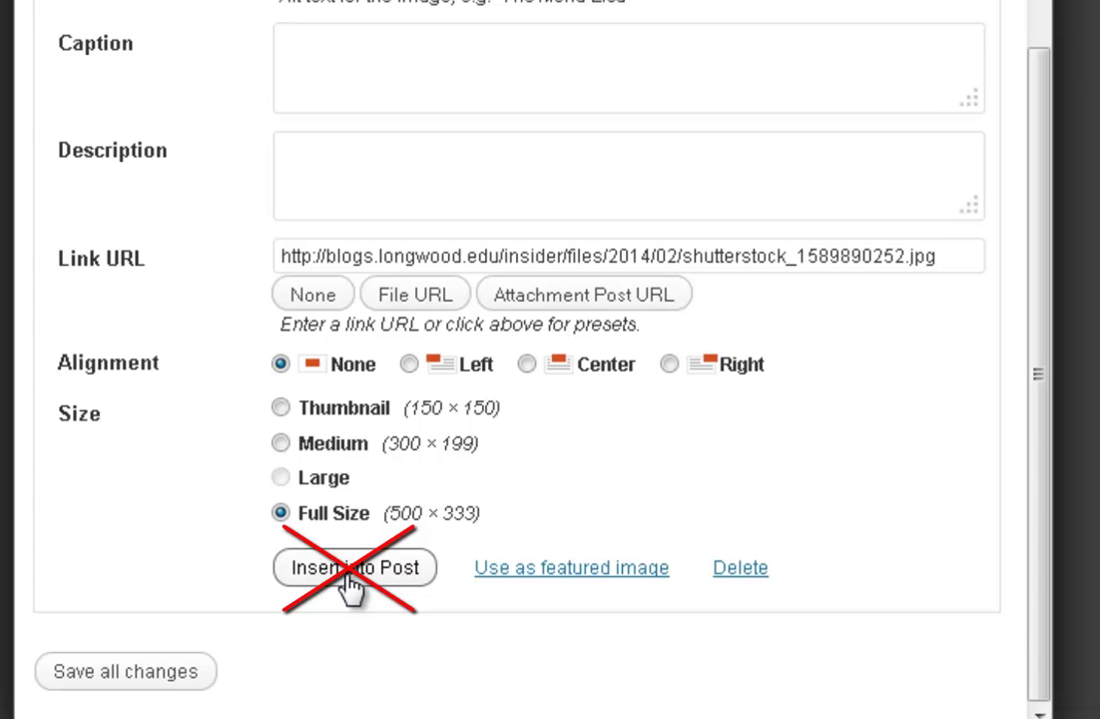
{"action": "left_click", "coordinate": [559, 569]}
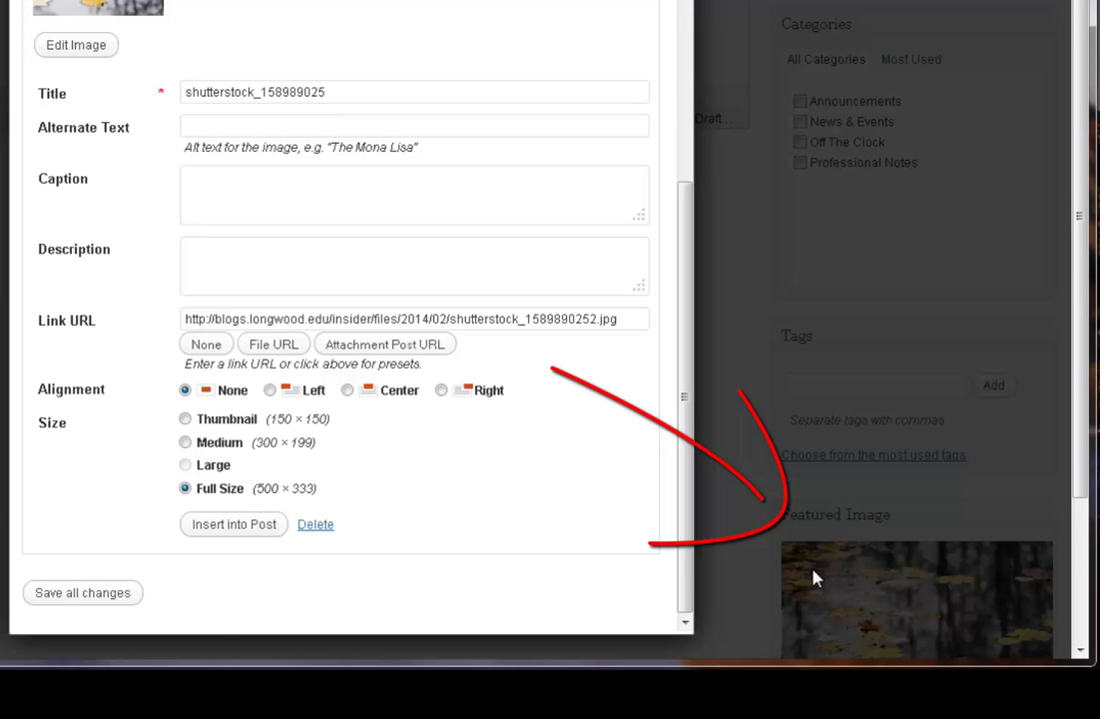
Step: Check the image gallery, close the featured image dialog, and save the post as a draft
{"action": "left_click", "coordinate": [150, 599]}
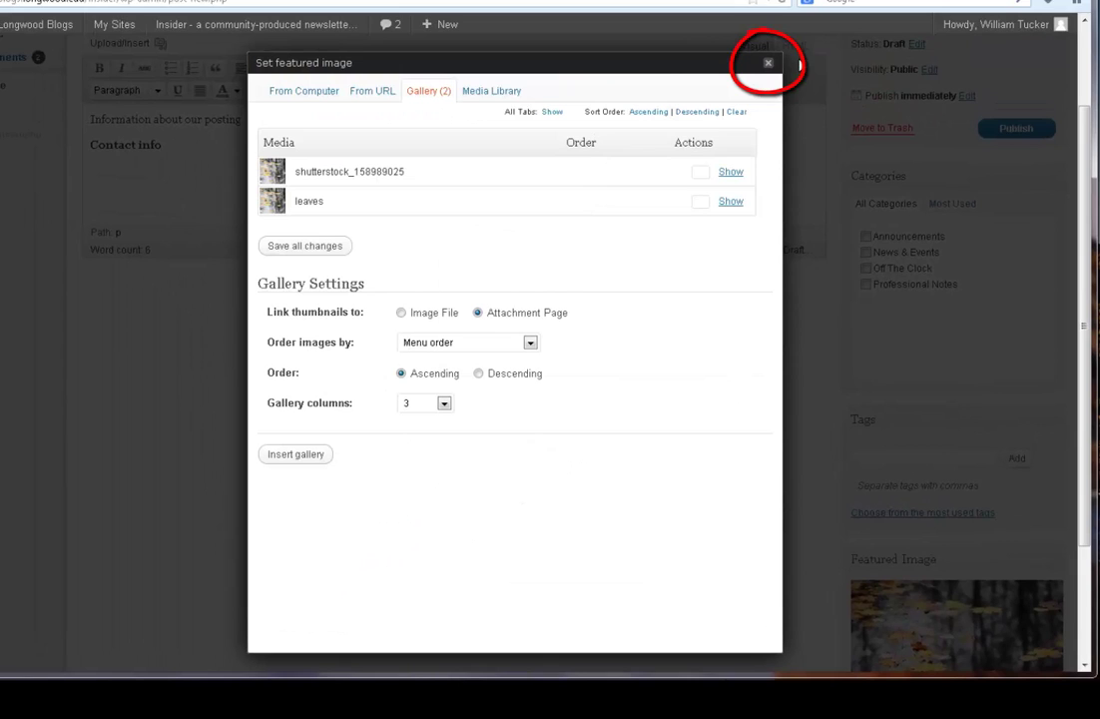
{"action": "left_click", "coordinate": [769, 67]}
{"action": "scroll", "coordinate": [938, 539], "scroll_direction": "down", "scroll_amount": 2}
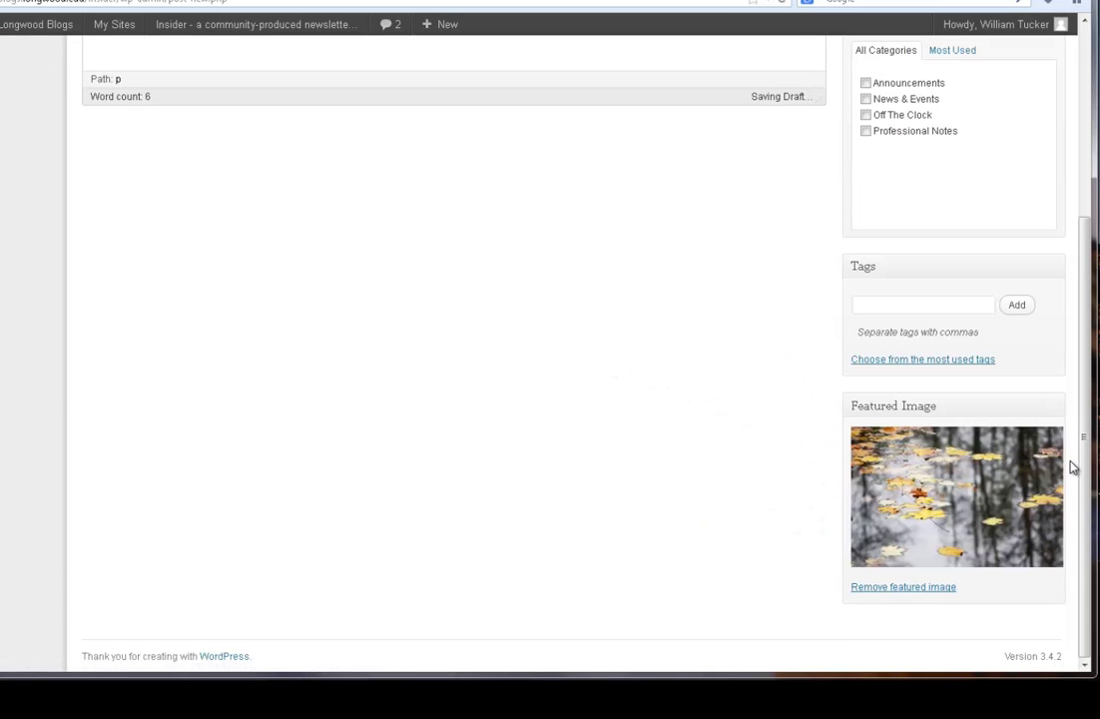
{"action": "scroll", "coordinate": [1072, 466], "scroll_direction": "up", "scroll_amount": 5}
{"action": "left_click", "coordinate": [888, 123]}
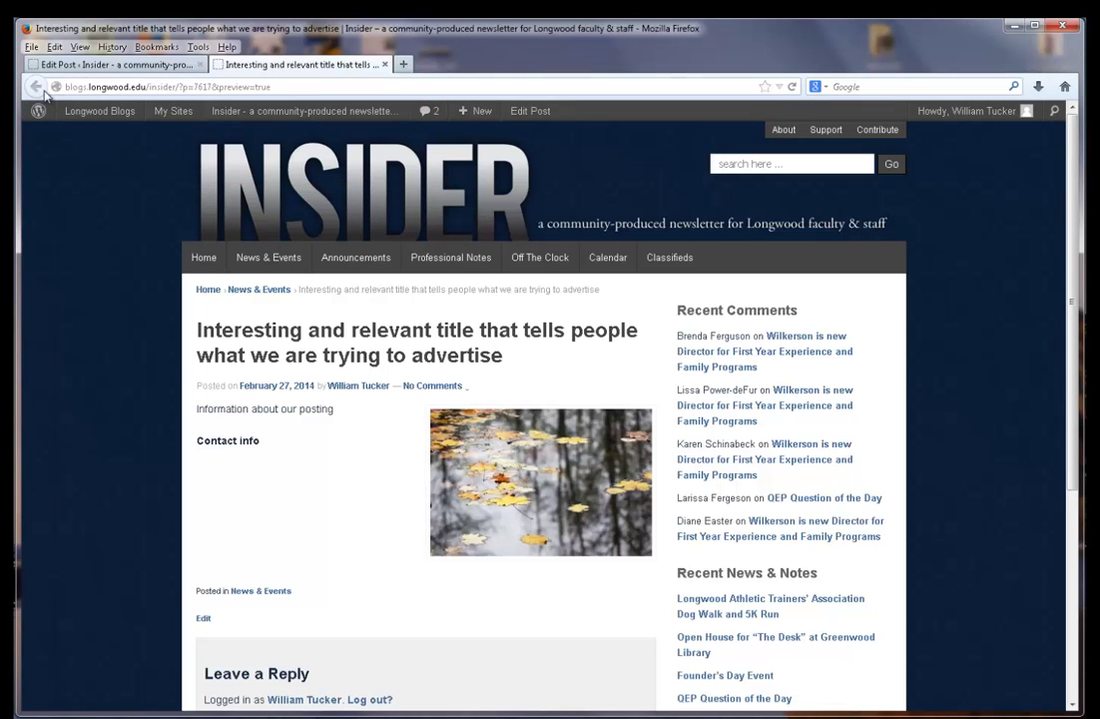
Step: Move the draft from News & Events to Off The Clock and save it again
{"action": "left_click", "coordinate": [384, 65]}
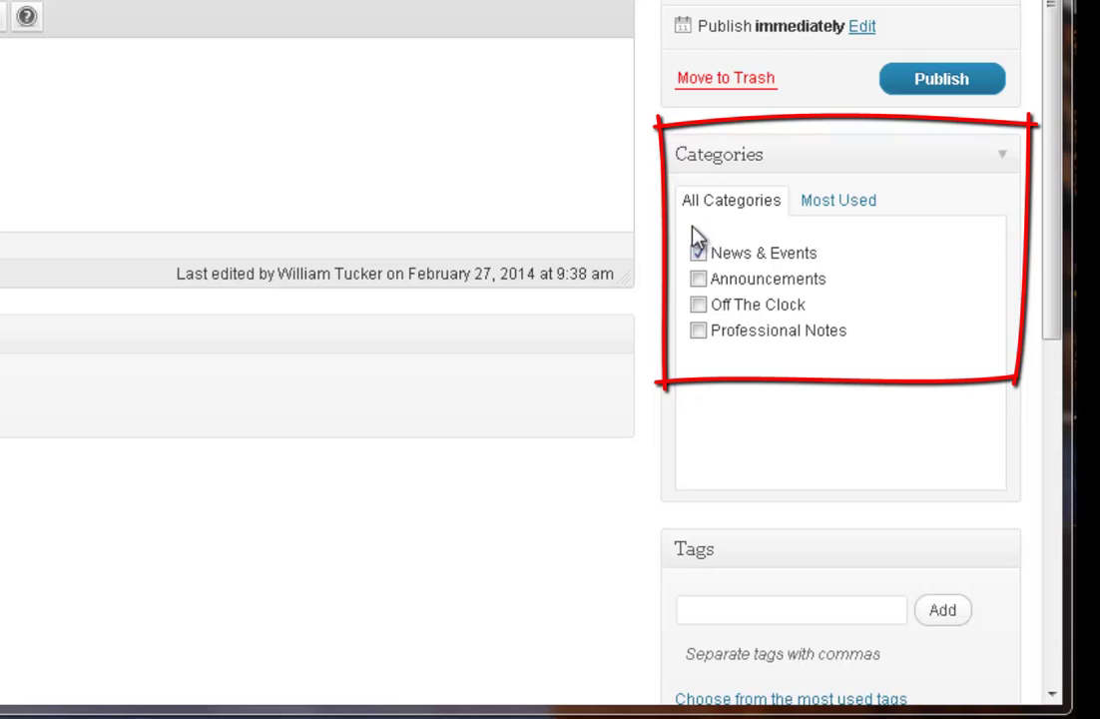
{"action": "left_click", "coordinate": [698, 253]}
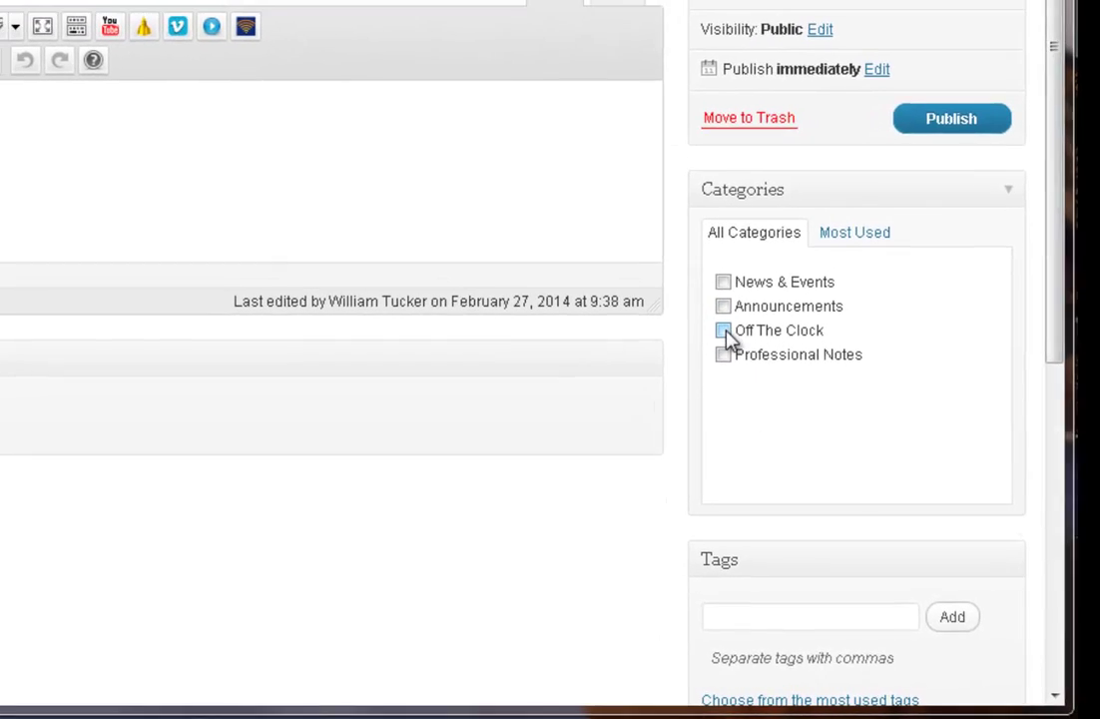
{"action": "left_click", "coordinate": [723, 332]}
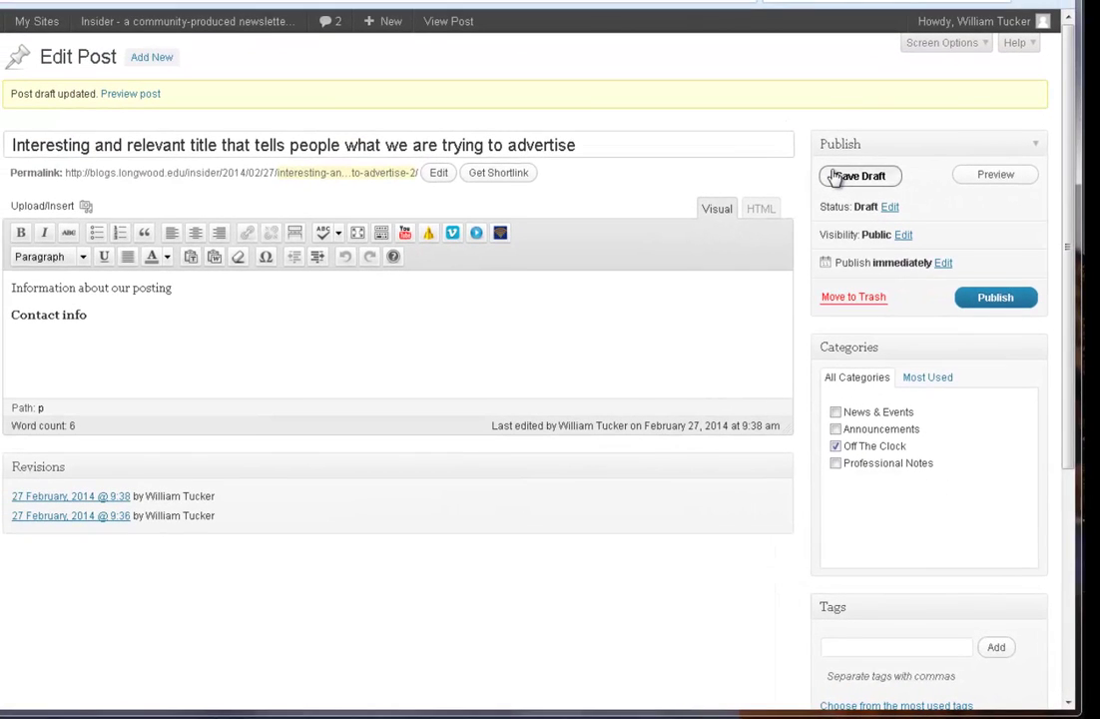
{"action": "left_click", "coordinate": [839, 177]}
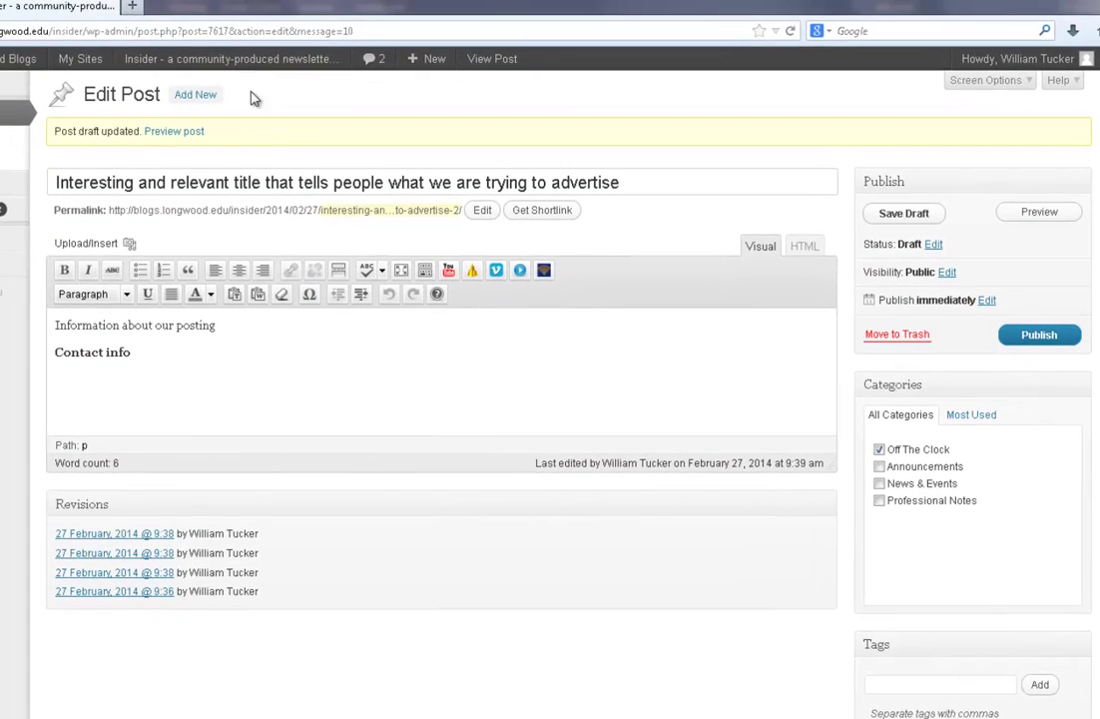
{"action": "mouse_move", "coordinate": [232, 58]}
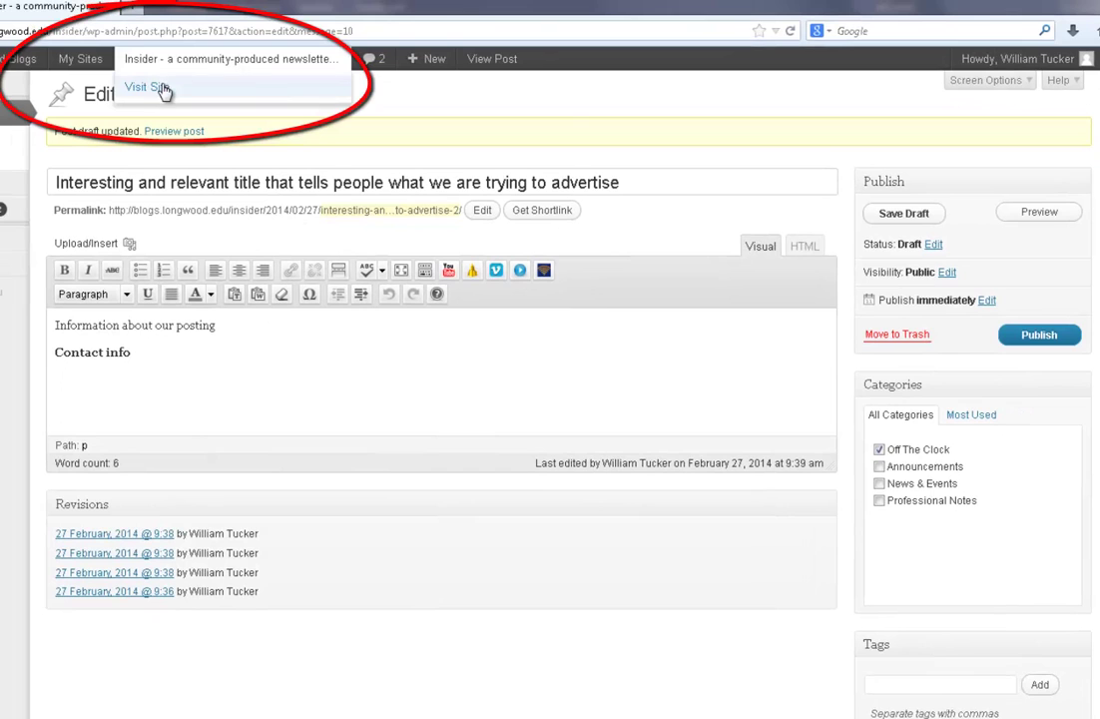
Step: Visit the Insider site and go to its Classifieds page
{"action": "left_click", "coordinate": [160, 88]}
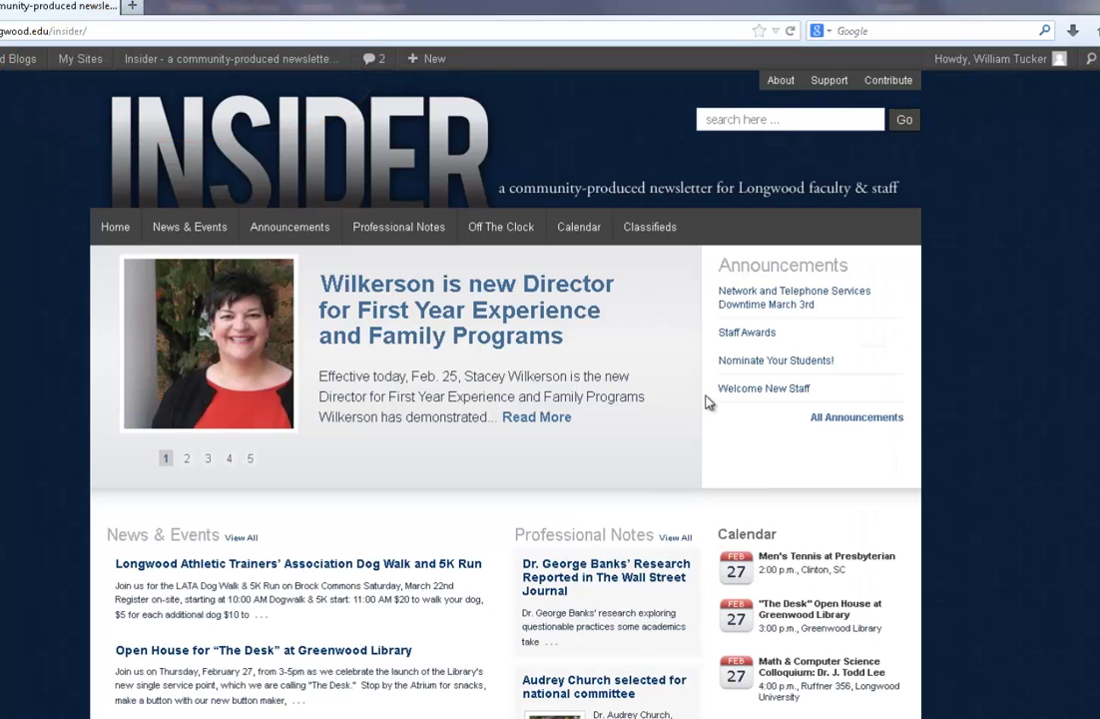
{"action": "left_click", "coordinate": [649, 227]}
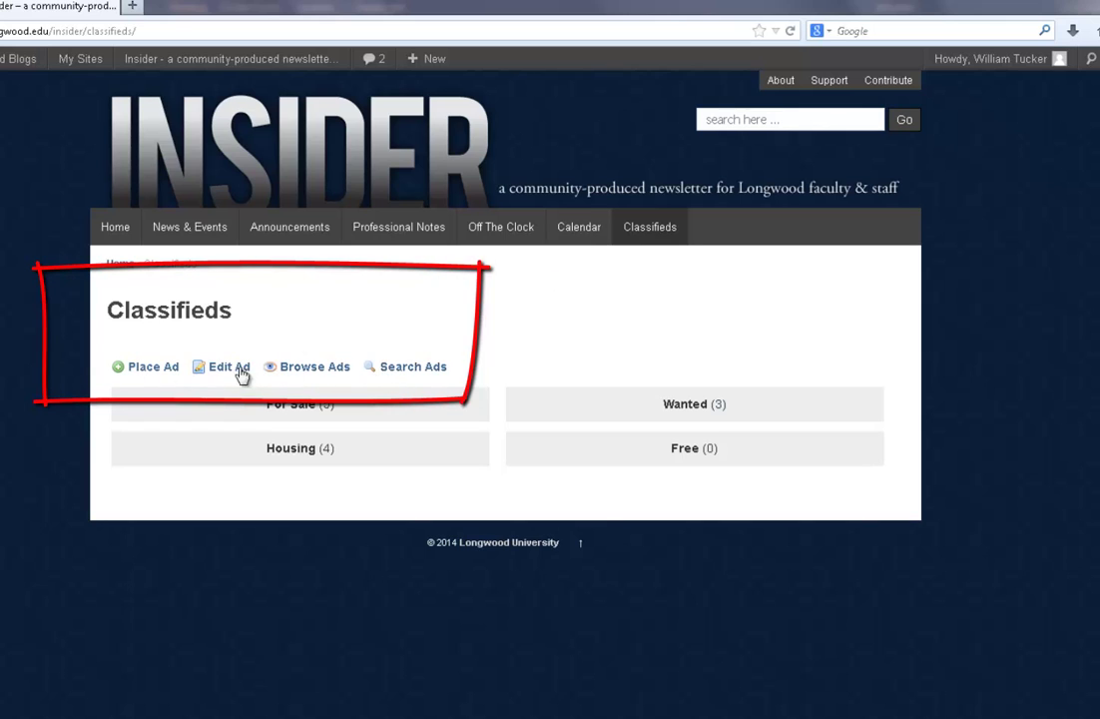
Step: Start a classified ad titled 'e what we are trying to advertise' in the Free category
{"action": "left_click", "coordinate": [140, 367]}
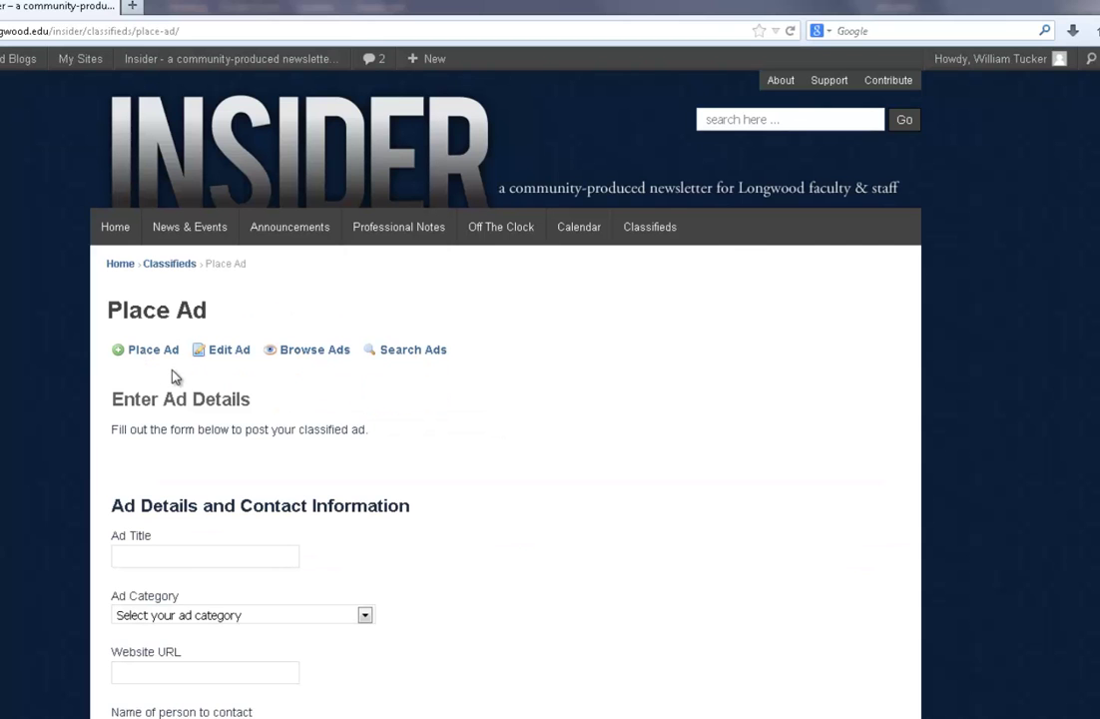
{"action": "scroll", "coordinate": [306, 445], "scroll_direction": "down", "scroll_amount": 5}
{"action": "left_click", "coordinate": [190, 266]}
{"action": "type", "text": "e what we are trying to advertise"}
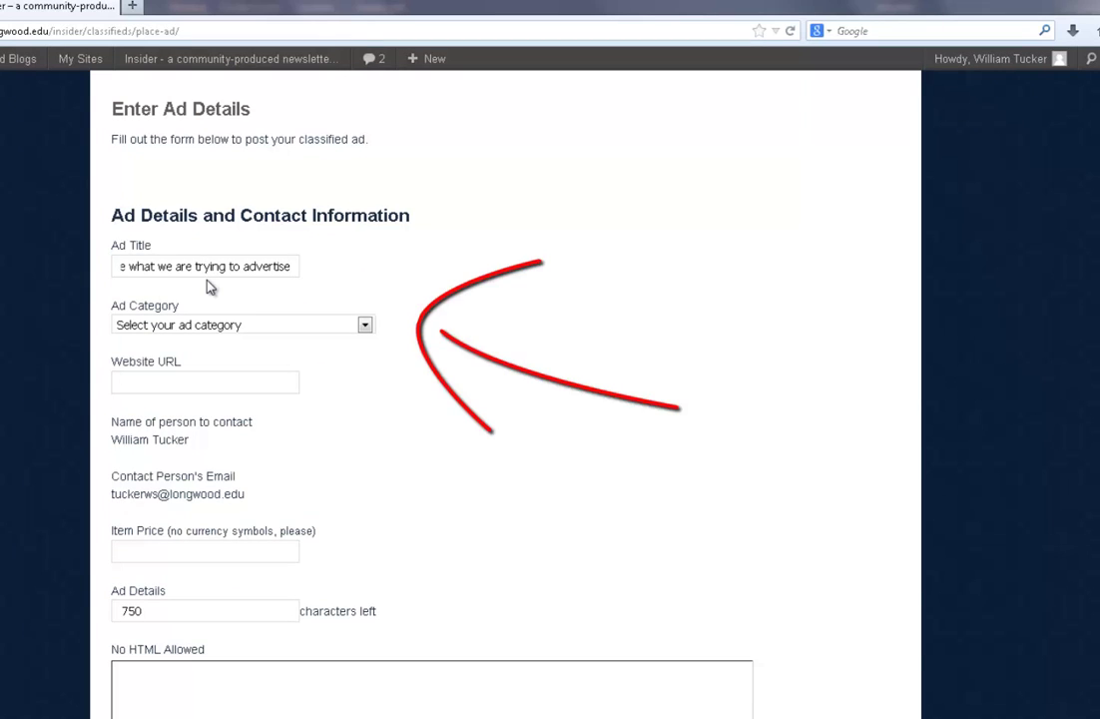
{"action": "left_click", "coordinate": [369, 326]}
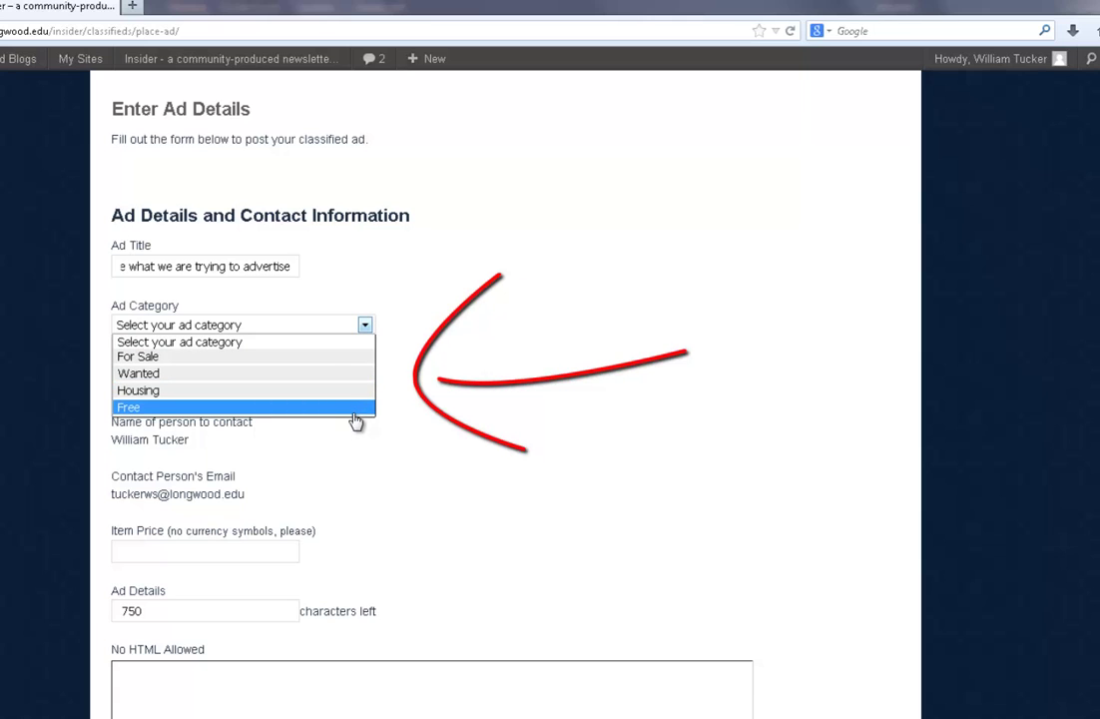
{"action": "left_click", "coordinate": [312, 407]}
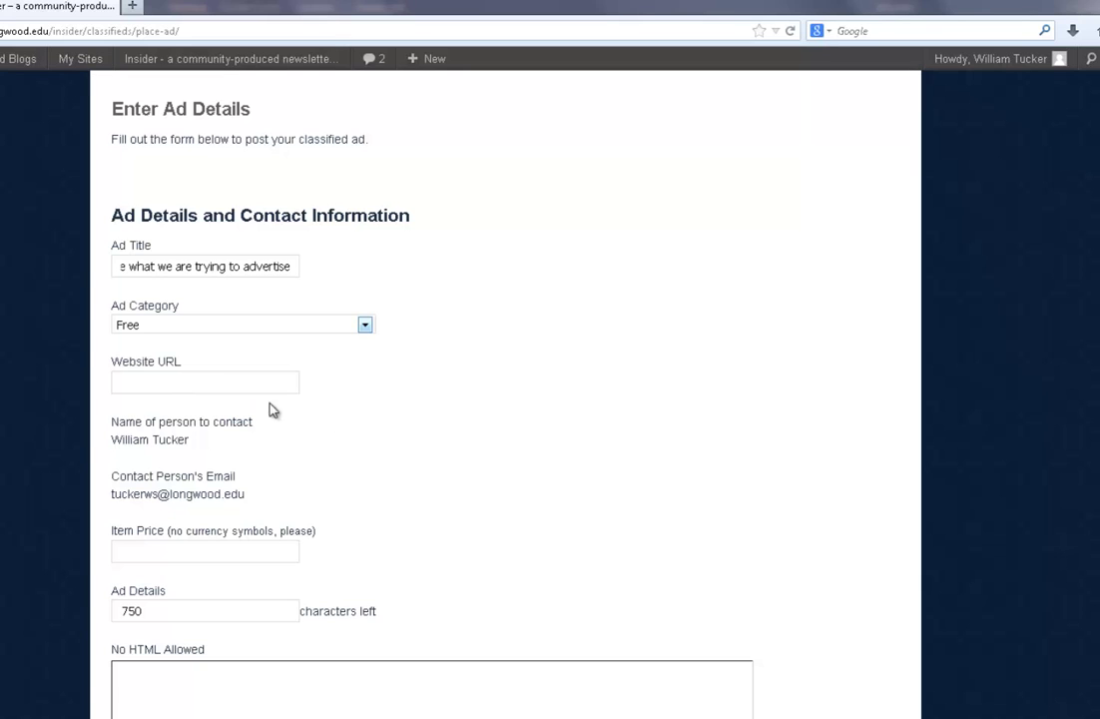
{"action": "scroll", "coordinate": [376, 419], "scroll_direction": "down", "scroll_amount": 3}
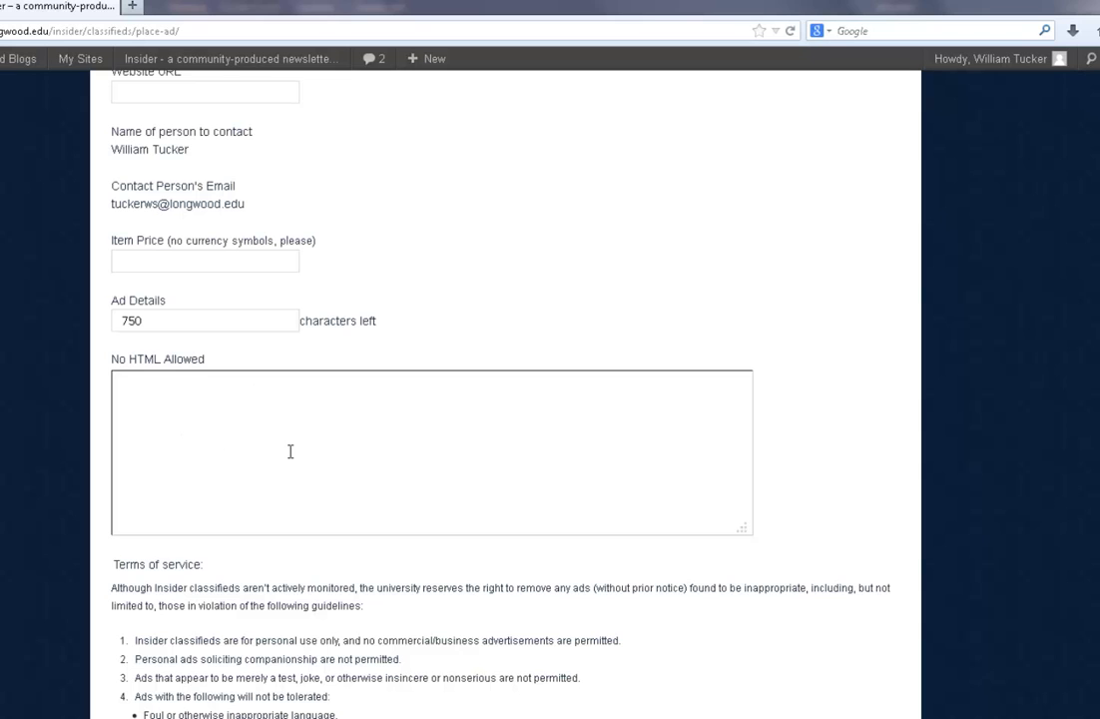
{"action": "scroll", "coordinate": [290, 451], "scroll_direction": "down", "scroll_amount": 2}
{"action": "scroll", "coordinate": [297, 457], "scroll_direction": "down", "scroll_amount": 5}
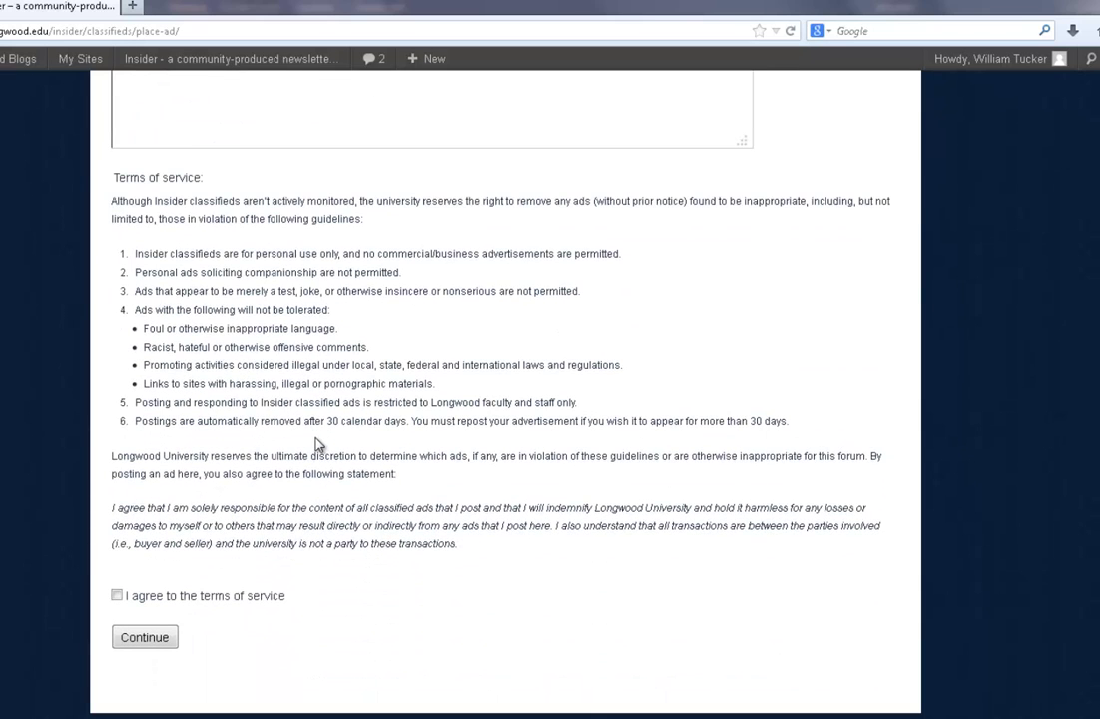